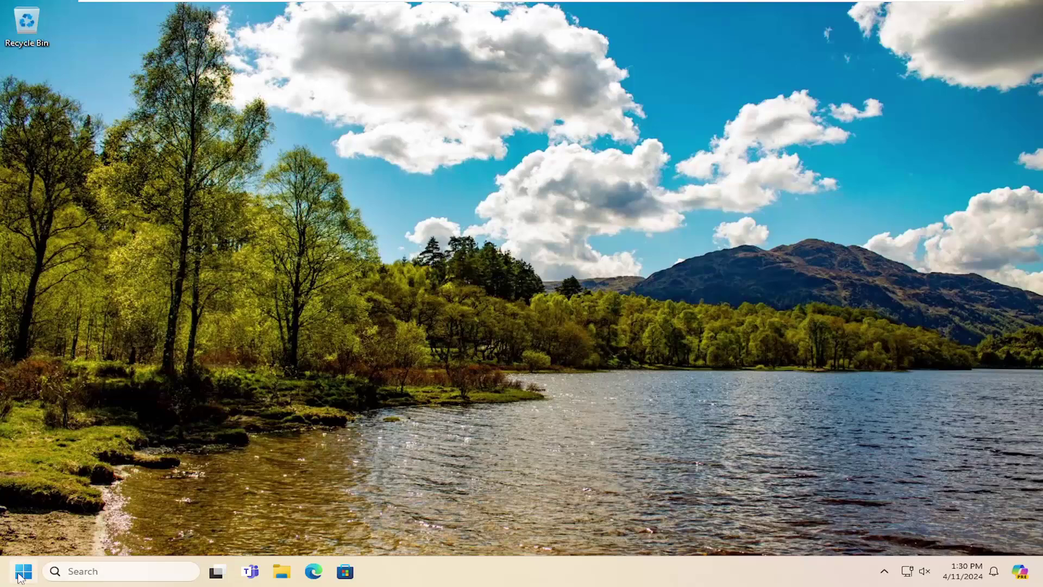
Open Check for updates from a Start search for 'update'
left_click(20, 577)
type("upd")
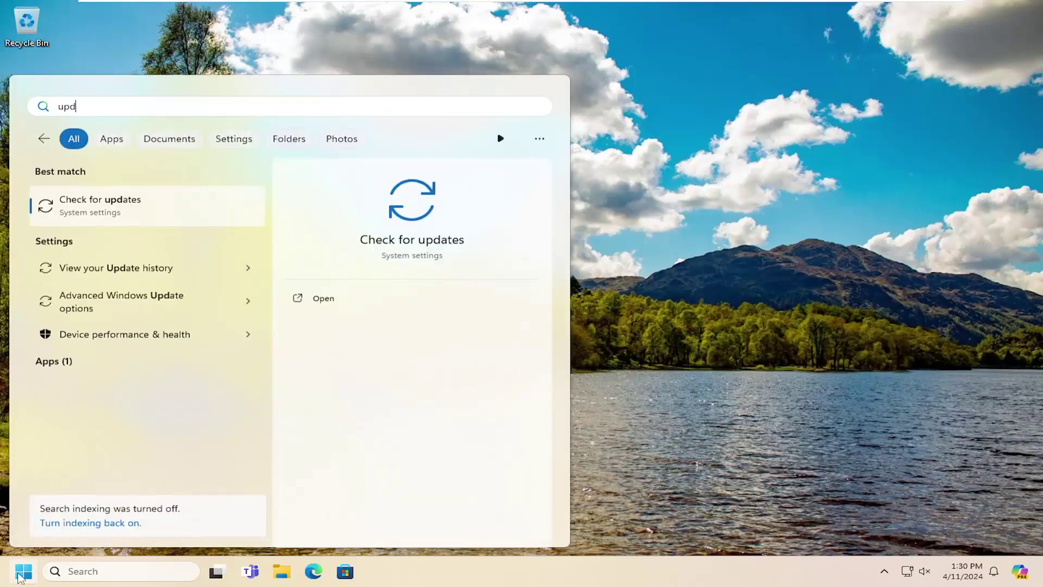
type("ate")
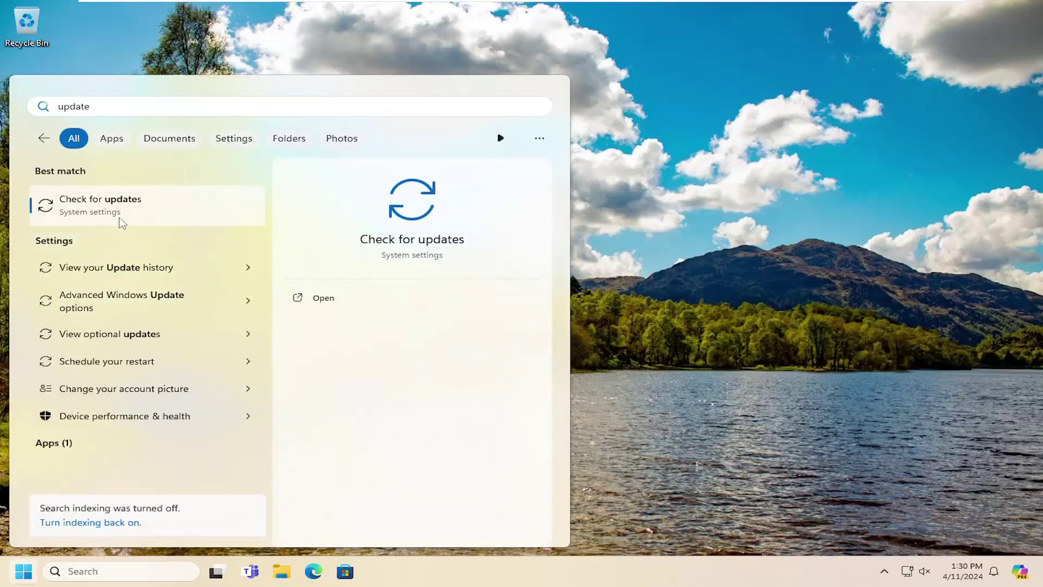
left_click(117, 213)
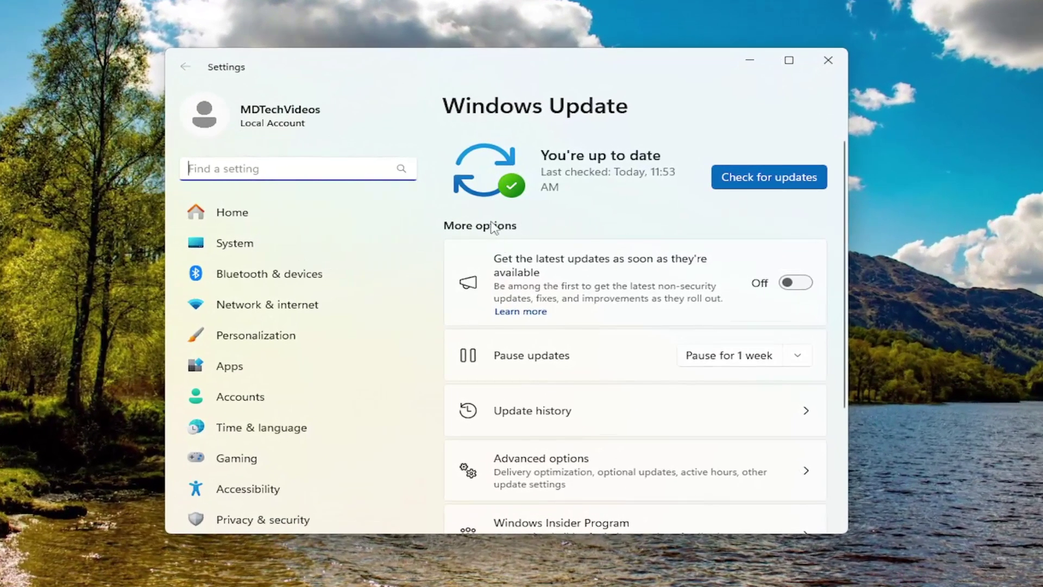
scroll(521, 245, "down", 3)
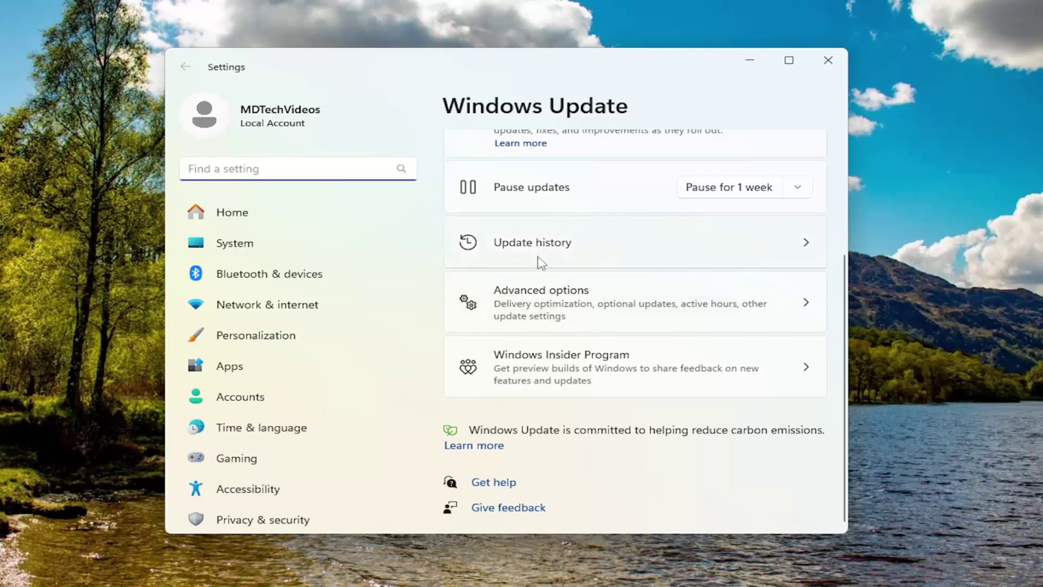
Confirm under Advanced options that no optional updates are available
left_click(551, 307)
scroll(552, 331, "down", 2)
scroll(551, 315, "down", 2)
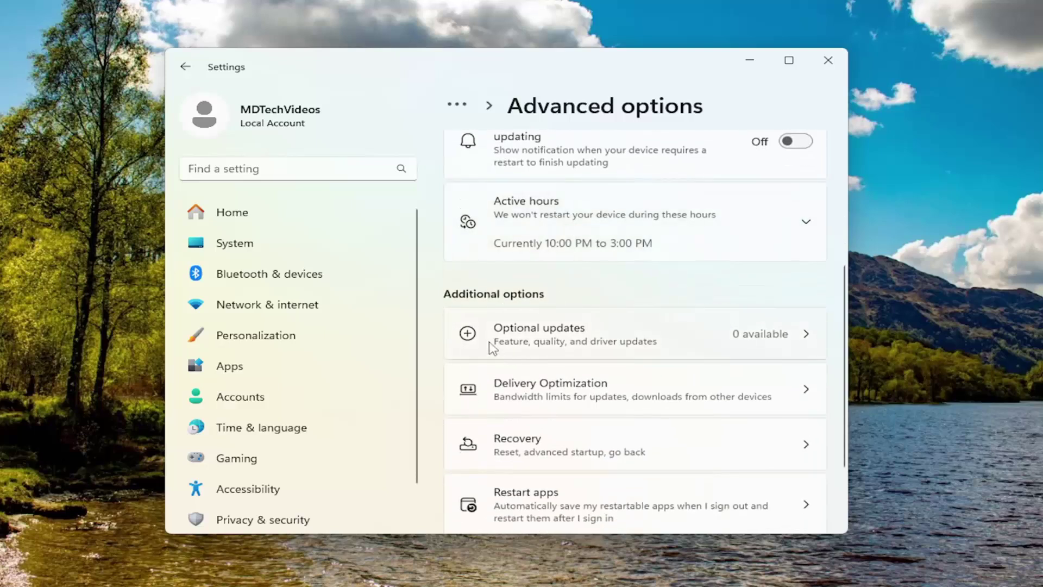
left_click(562, 345)
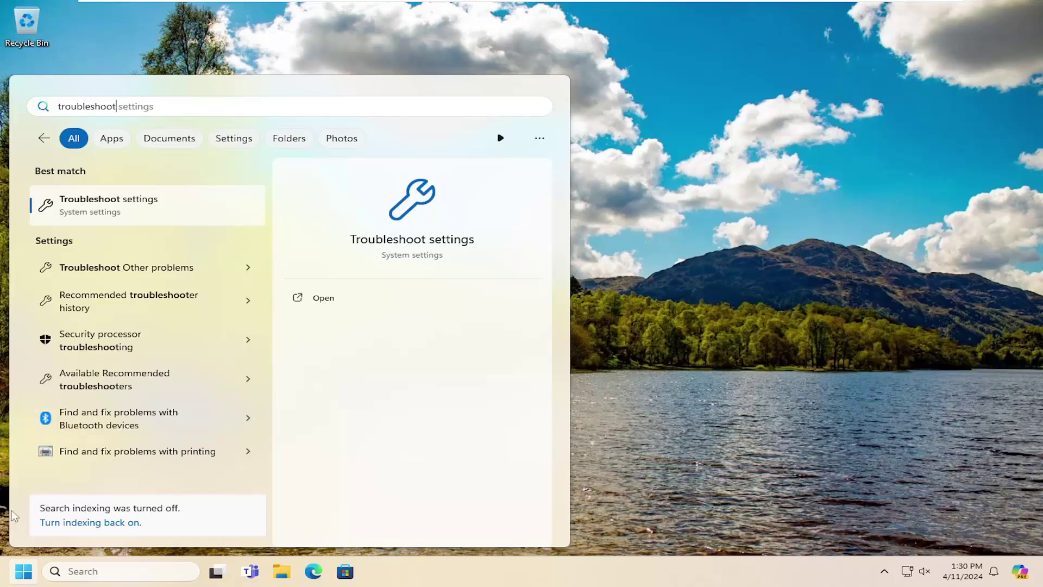
Open Troubleshoot settings and scroll the Other troubleshooters list down toward Bluetooth
left_click(126, 206)
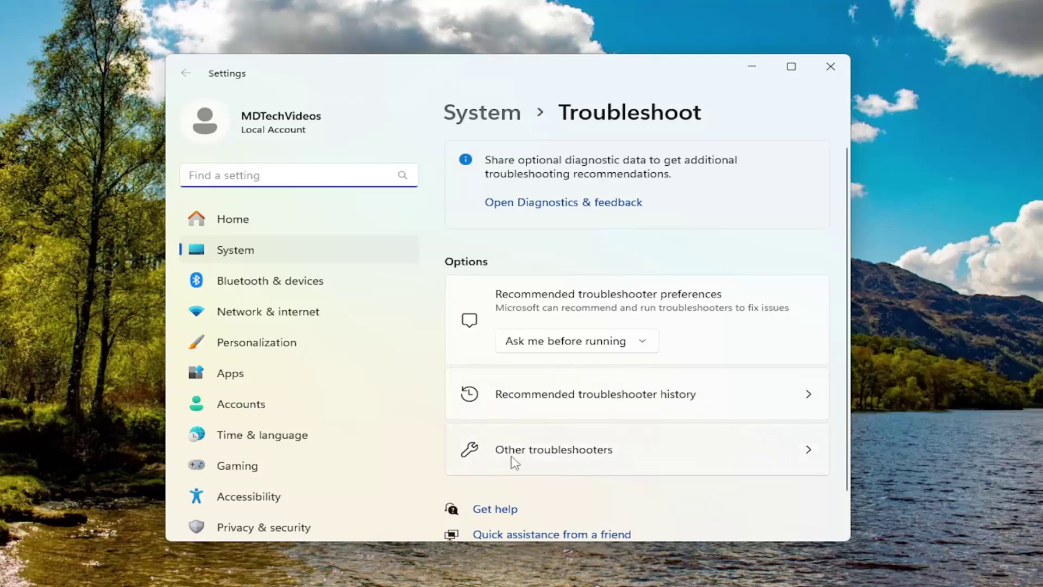
left_click(549, 456)
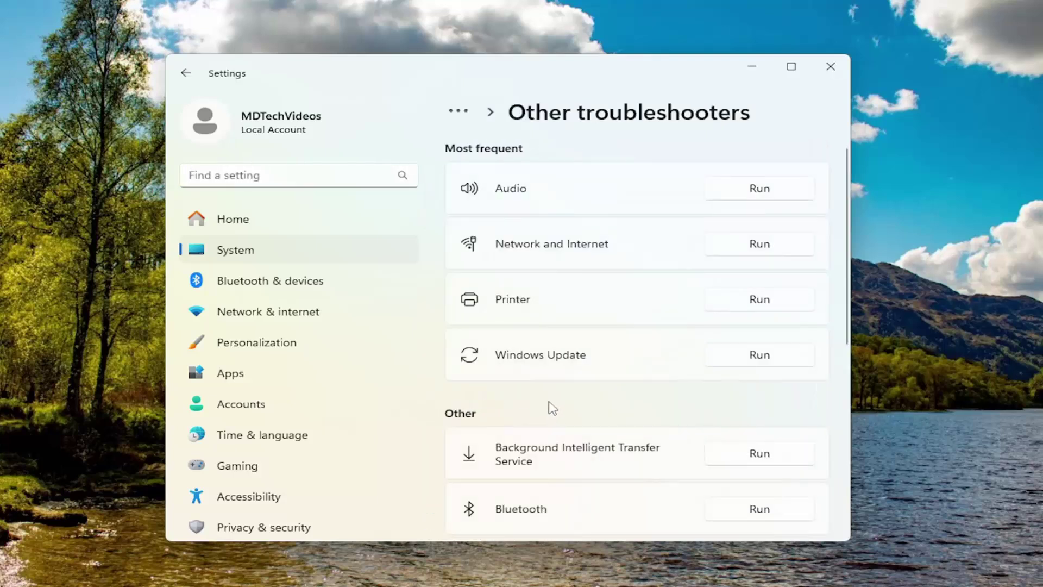
scroll(533, 380, "down", 3)
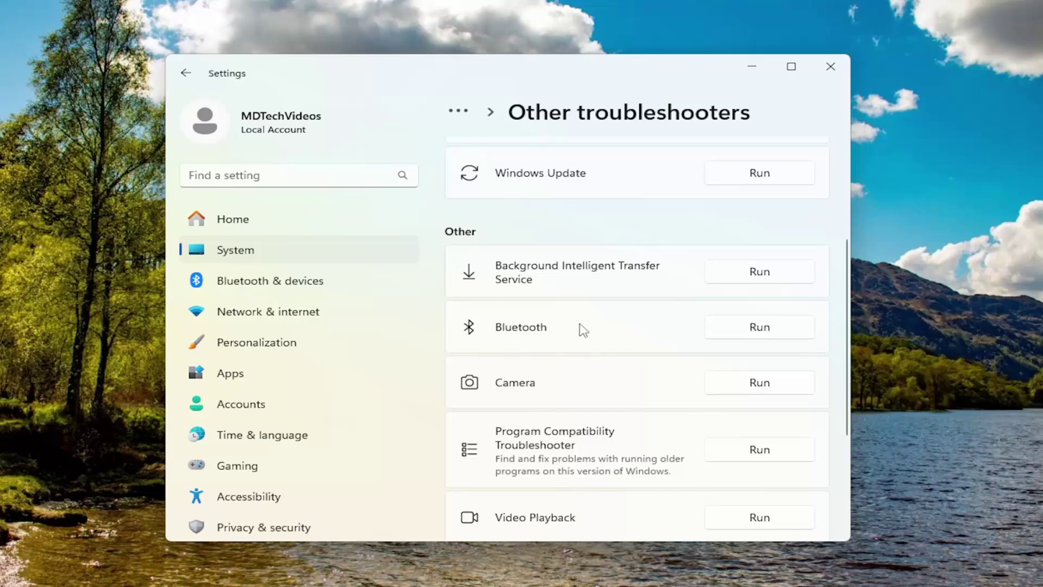
Run the Bluetooth troubleshooter, consent to diagnostics, and report no restart is required
left_click(753, 333)
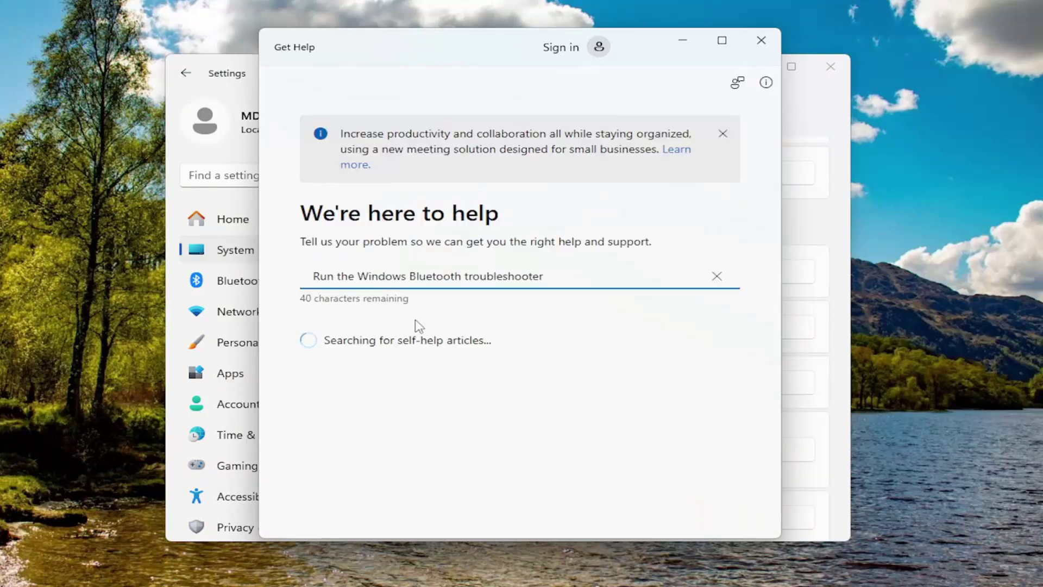
scroll(440, 345, "down", 5)
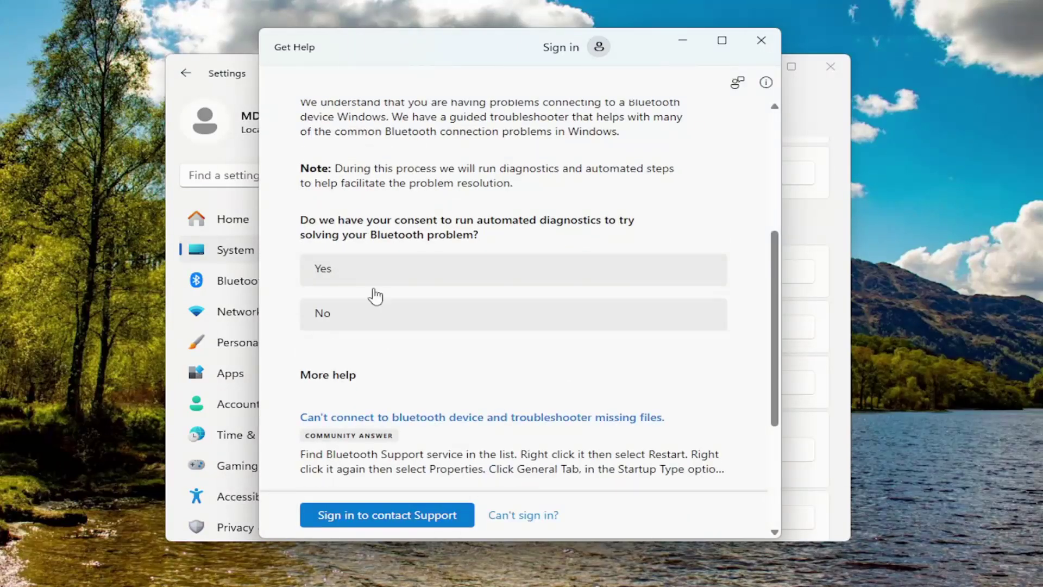
left_click(363, 272)
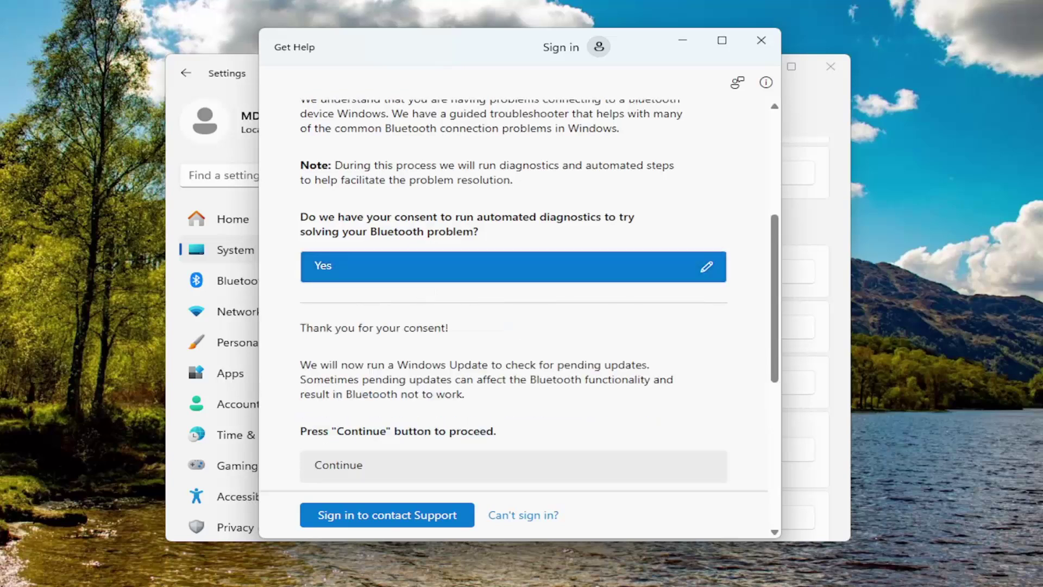
scroll(413, 326, "down", 3)
left_click(369, 339)
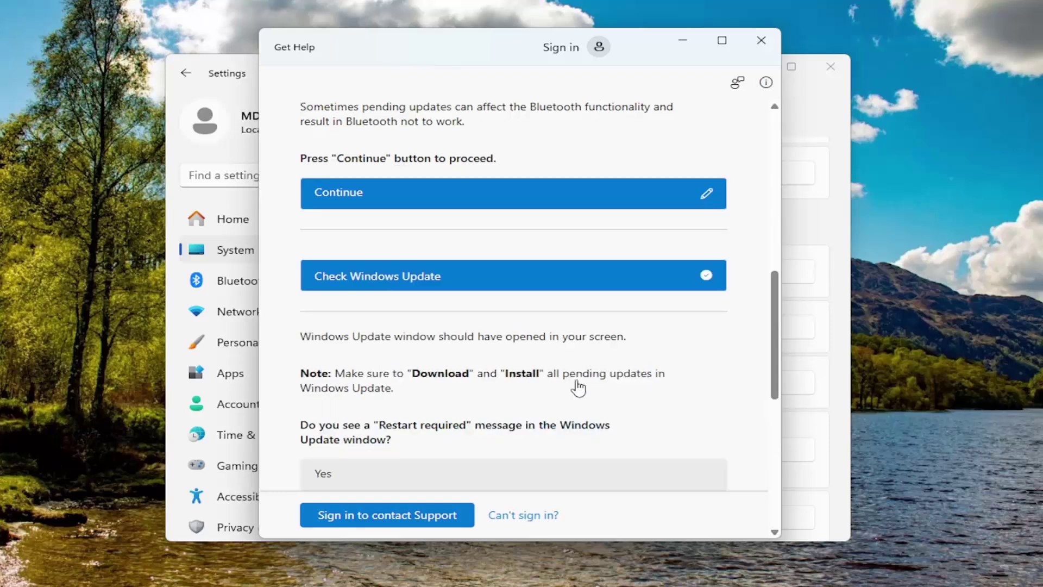
scroll(596, 398, "down", 5)
left_click(360, 251)
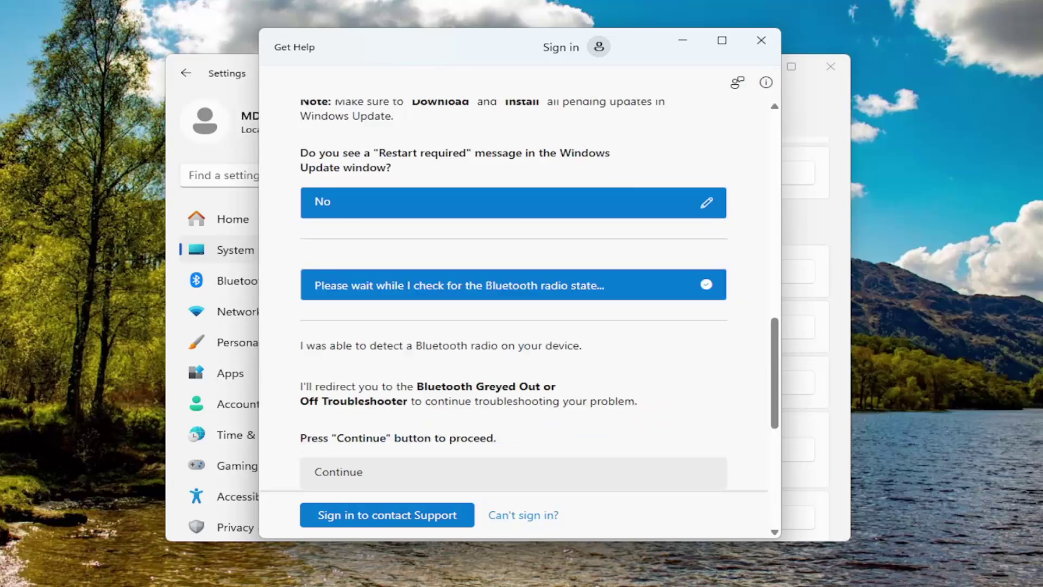
Finish the Bluetooth diagnostic, answering no to the taskbar icon question, then close Get Help
scroll(421, 400, "down", 2)
scroll(398, 389, "down", 2)
left_click(389, 342)
left_click(381, 422)
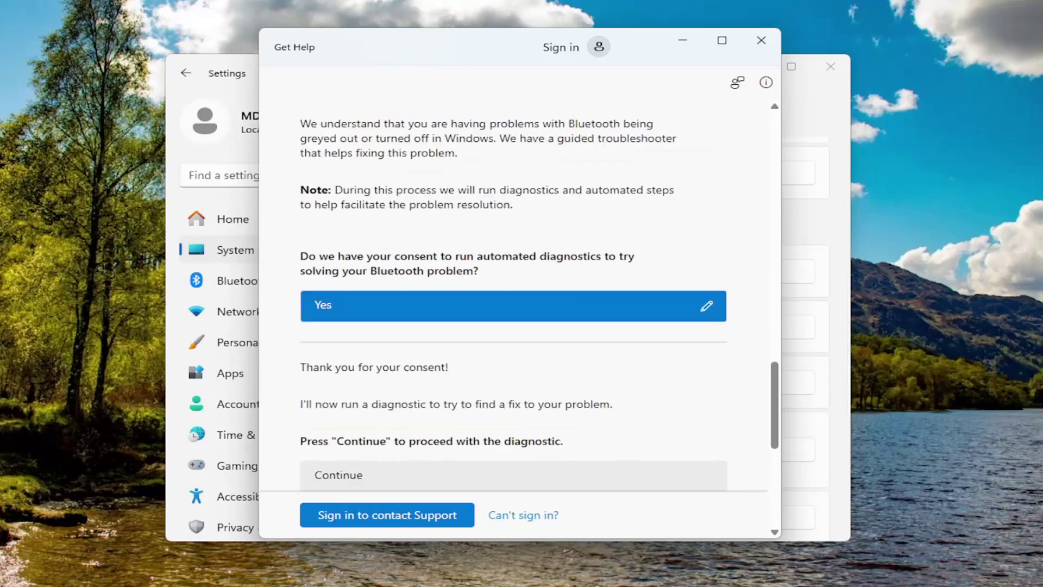
left_click(418, 452)
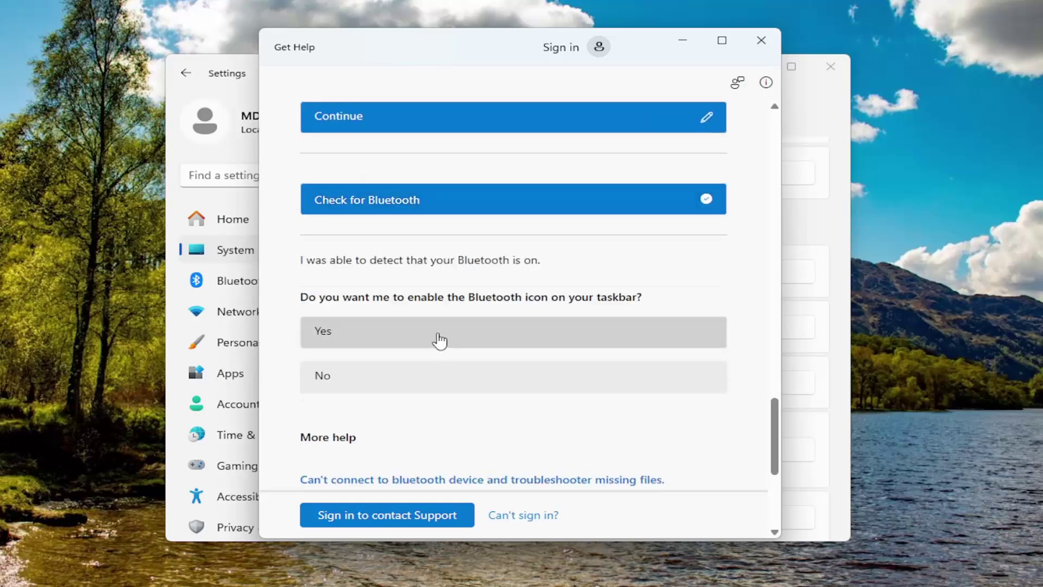
left_click(437, 372)
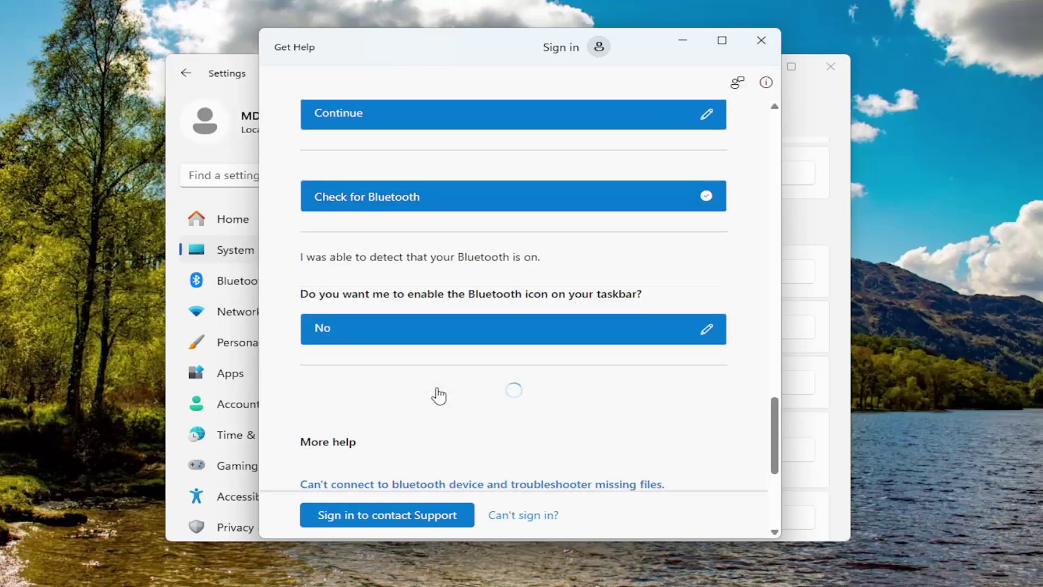
left_click(759, 41)
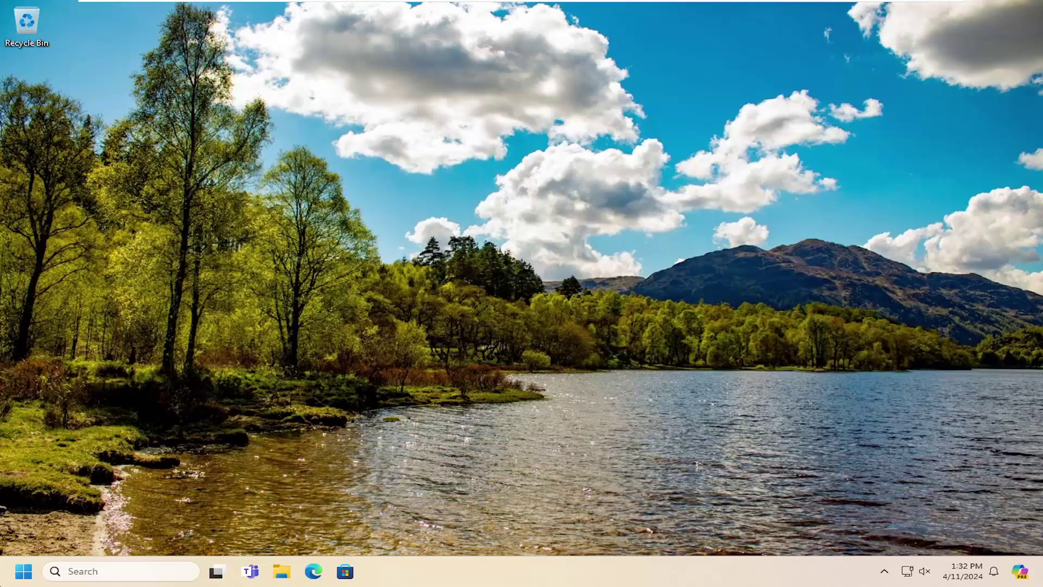
Run sfc /scannow in a Command Prompt launched as administrator
left_click(26, 575)
type("c")
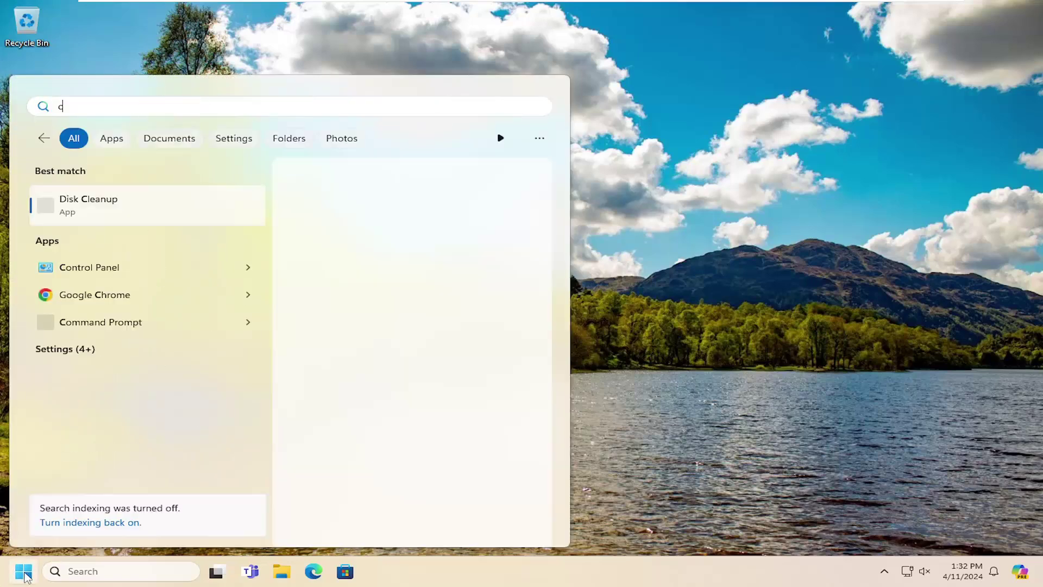
type("md")
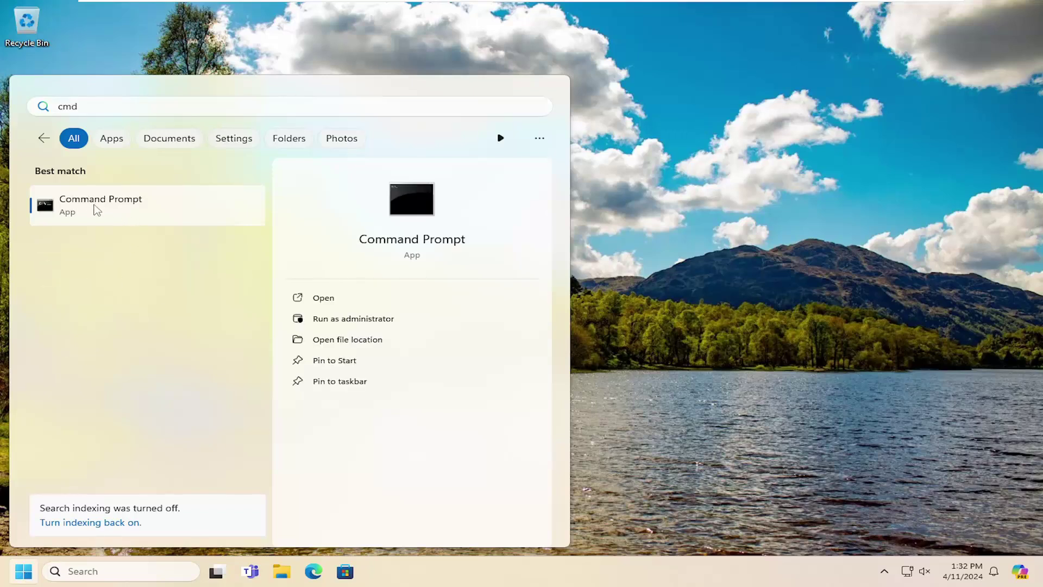
right_click(97, 210)
left_click(161, 223)
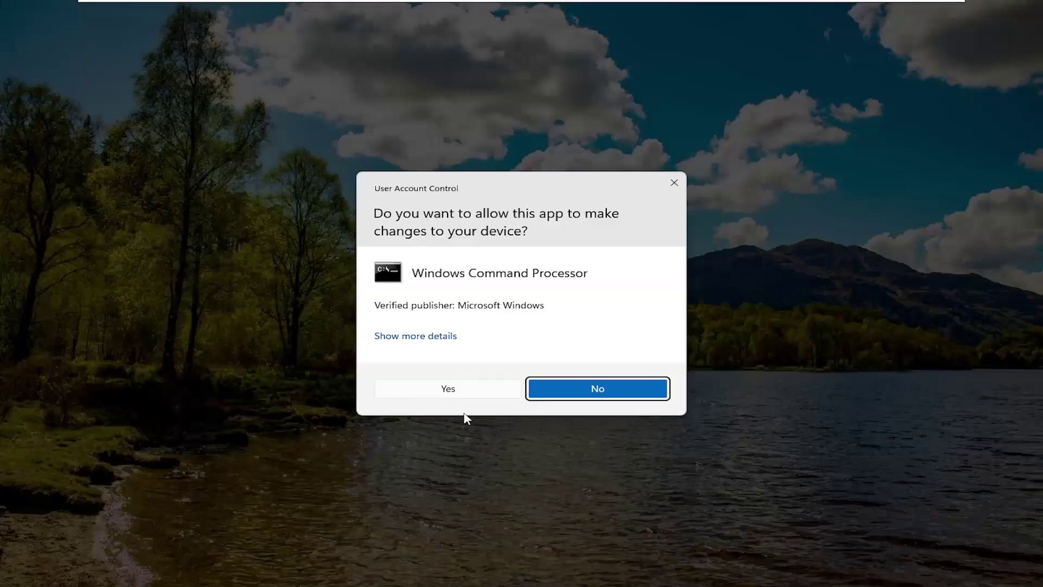
left_click(455, 392)
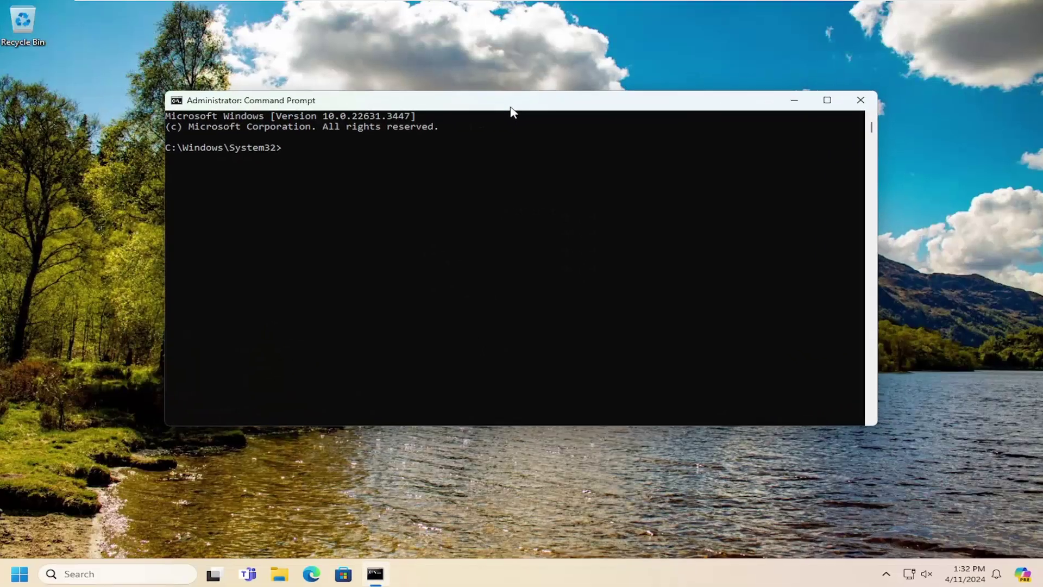
type("s")
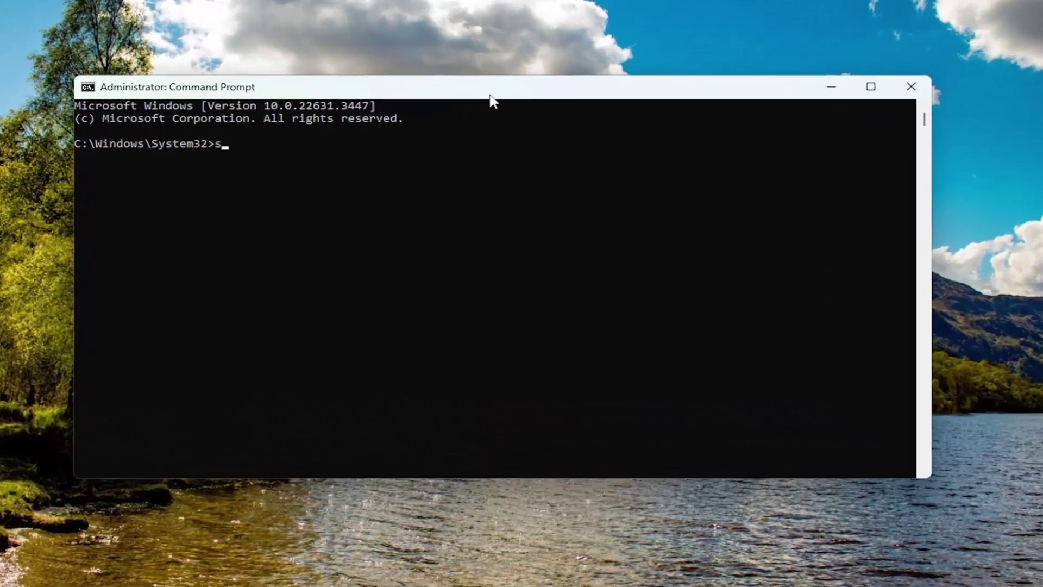
type("fc")
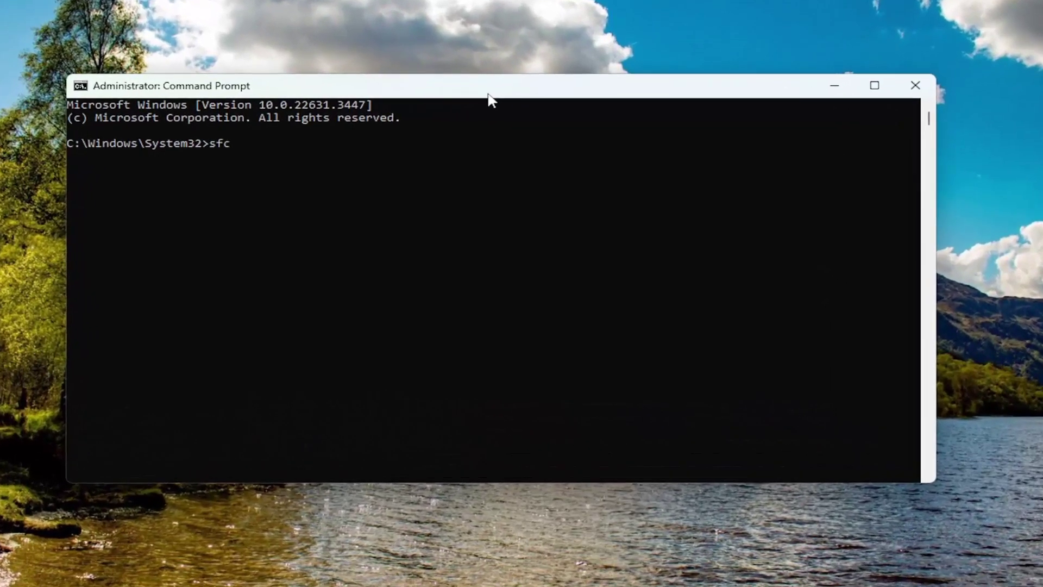
type(" /scannow")
key("Return")
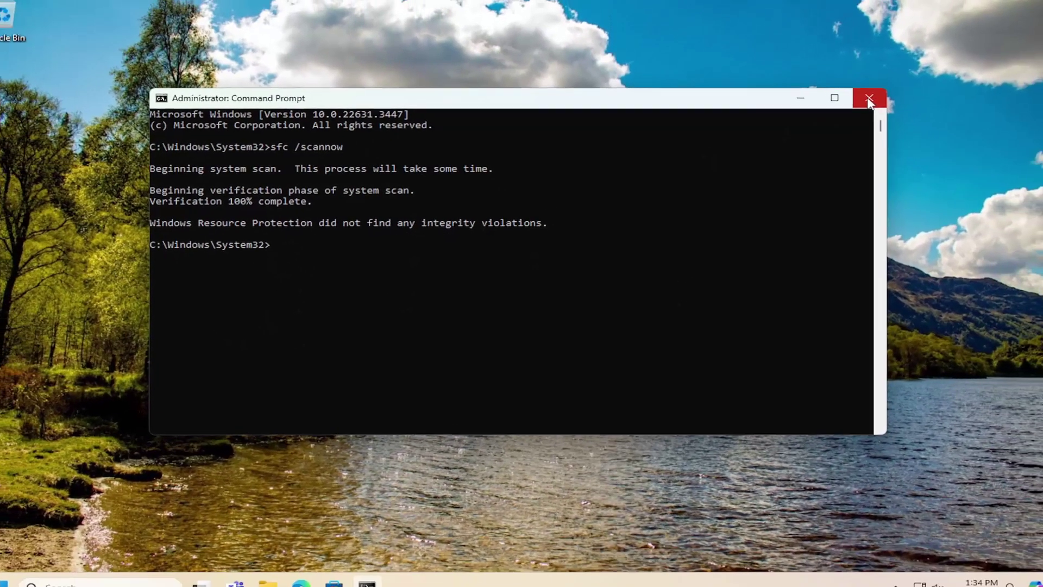
Close Command Prompt and bring up the Start button's quick-access menu
left_click(869, 97)
right_click(23, 571)
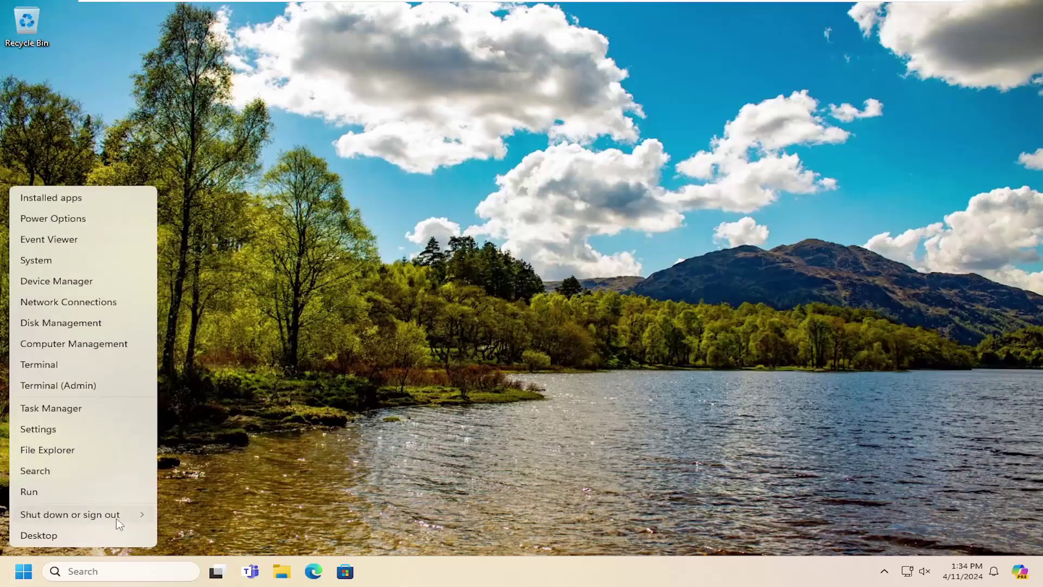